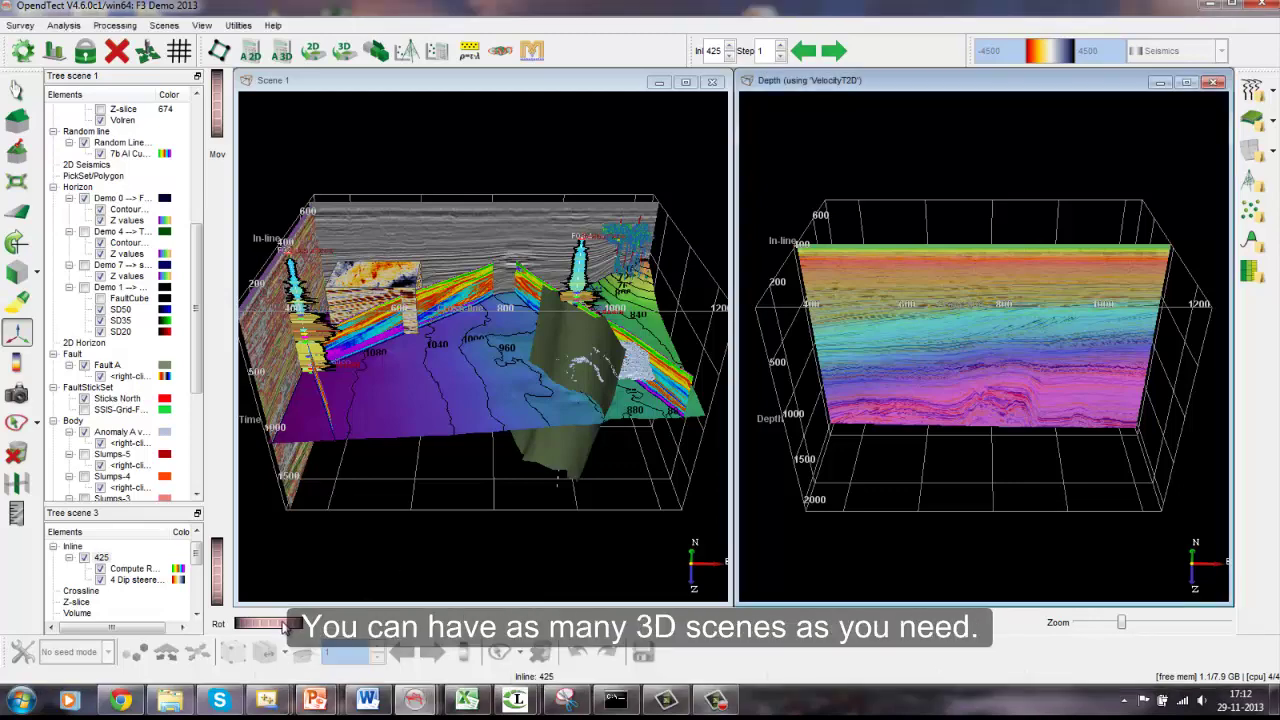
Step: Rotate, tilt and zoom both linked scenes, then maximize Scene 1 to fill the workspace
{"action": "mouse_move", "coordinate": [280, 627]}
{"action": "left_mouse_down"}
{"action": "mouse_move", "coordinate": [252, 632]}
{"action": "mouse_move", "coordinate": [282, 630]}
{"action": "left_mouse_up"}
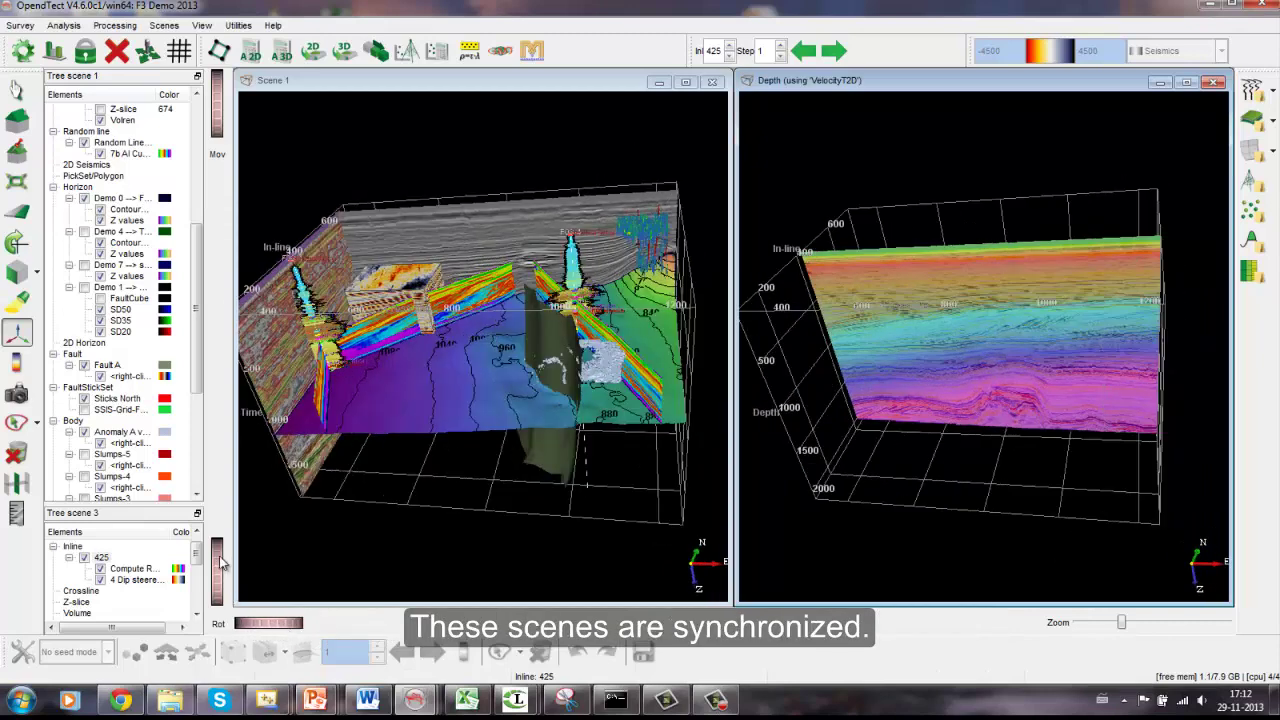
{"action": "mouse_move", "coordinate": [220, 564]}
{"action": "left_mouse_down"}
{"action": "mouse_move", "coordinate": [210, 590]}
{"action": "mouse_move", "coordinate": [210, 550]}
{"action": "left_mouse_up"}
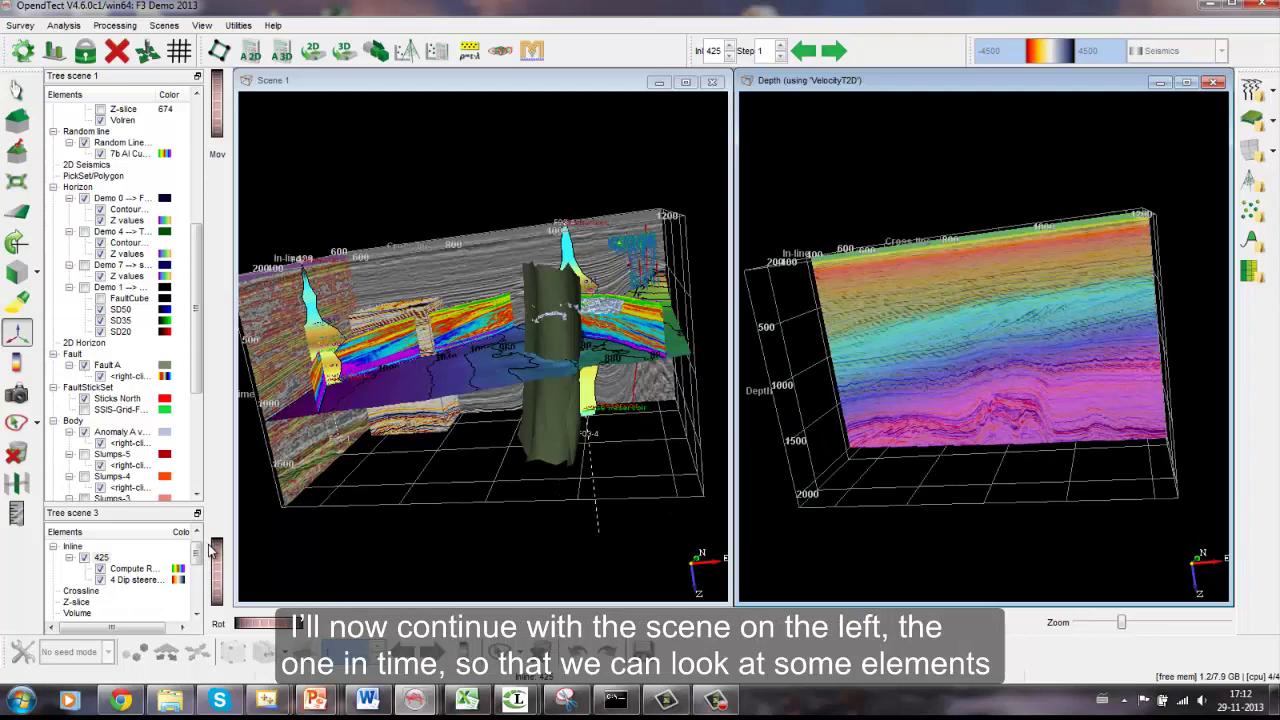
{"action": "left_click_drag", "start_coordinate": [225, 108], "coordinate": [220, 122]}
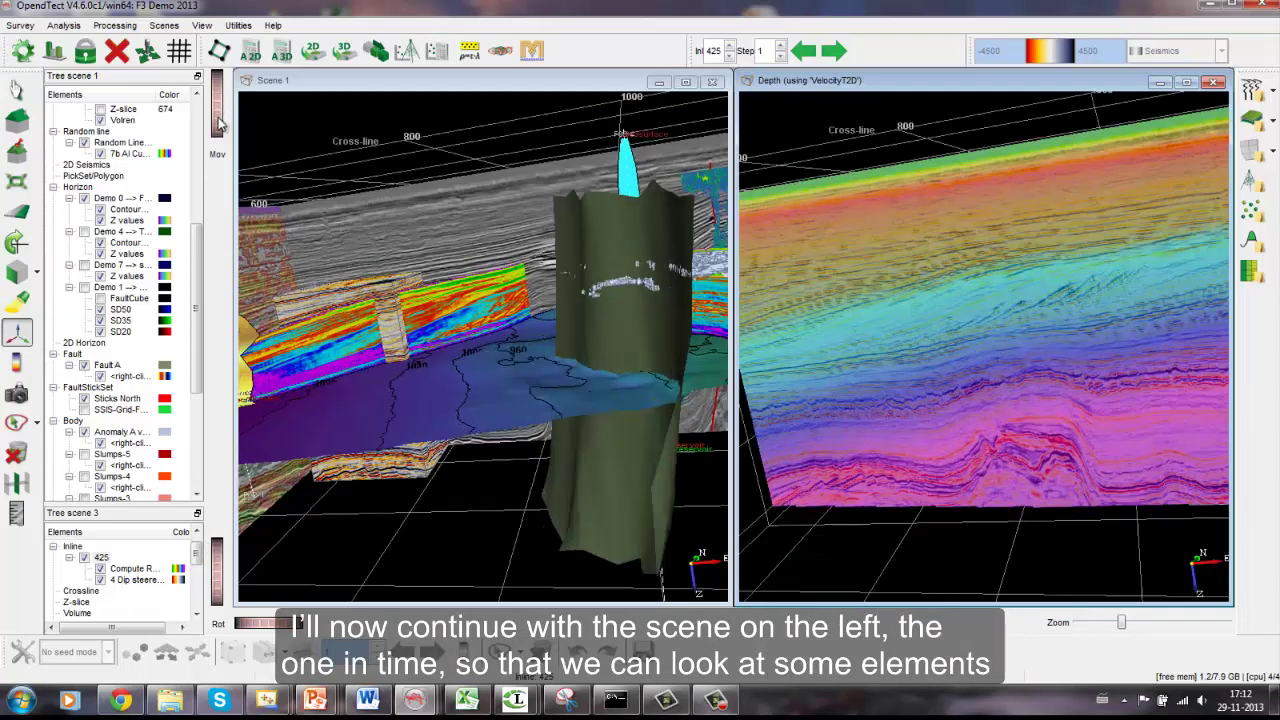
{"action": "left_click", "coordinate": [686, 82]}
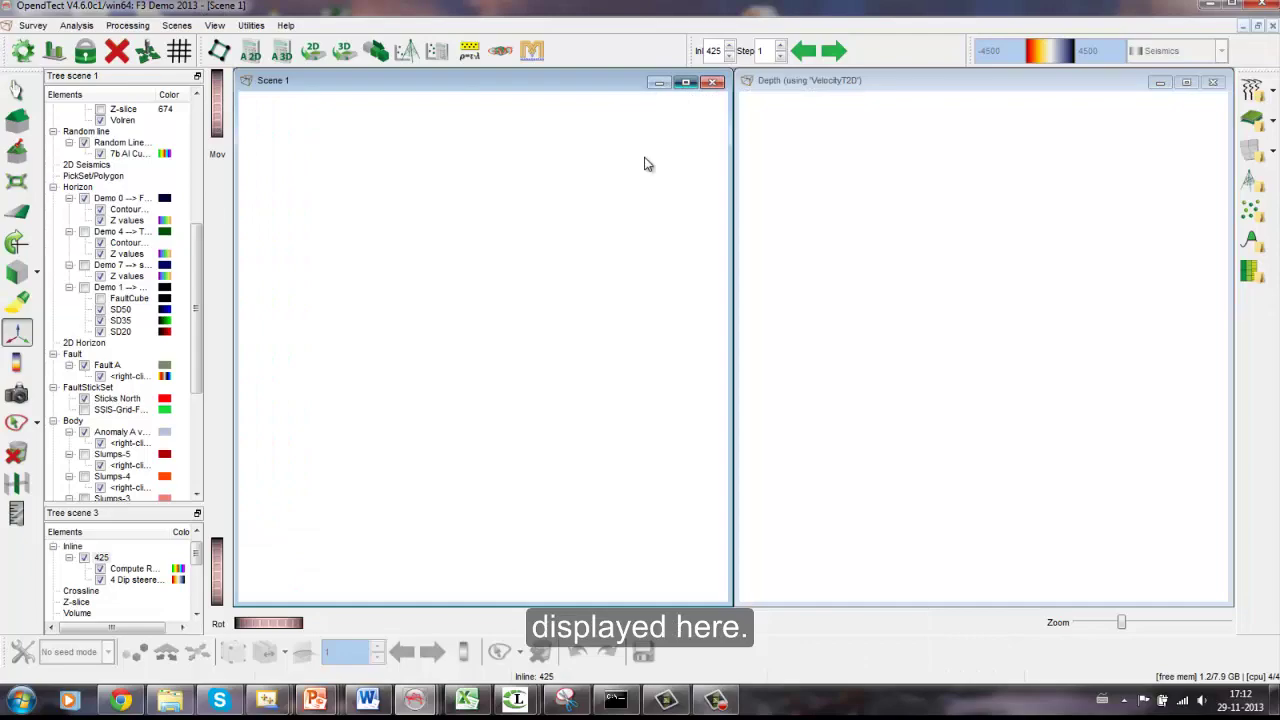
Step: Rotate the enlarged Scene 1 and zoom in and back out
{"action": "left_click_drag", "start_coordinate": [852, 334], "coordinate": [917, 384]}
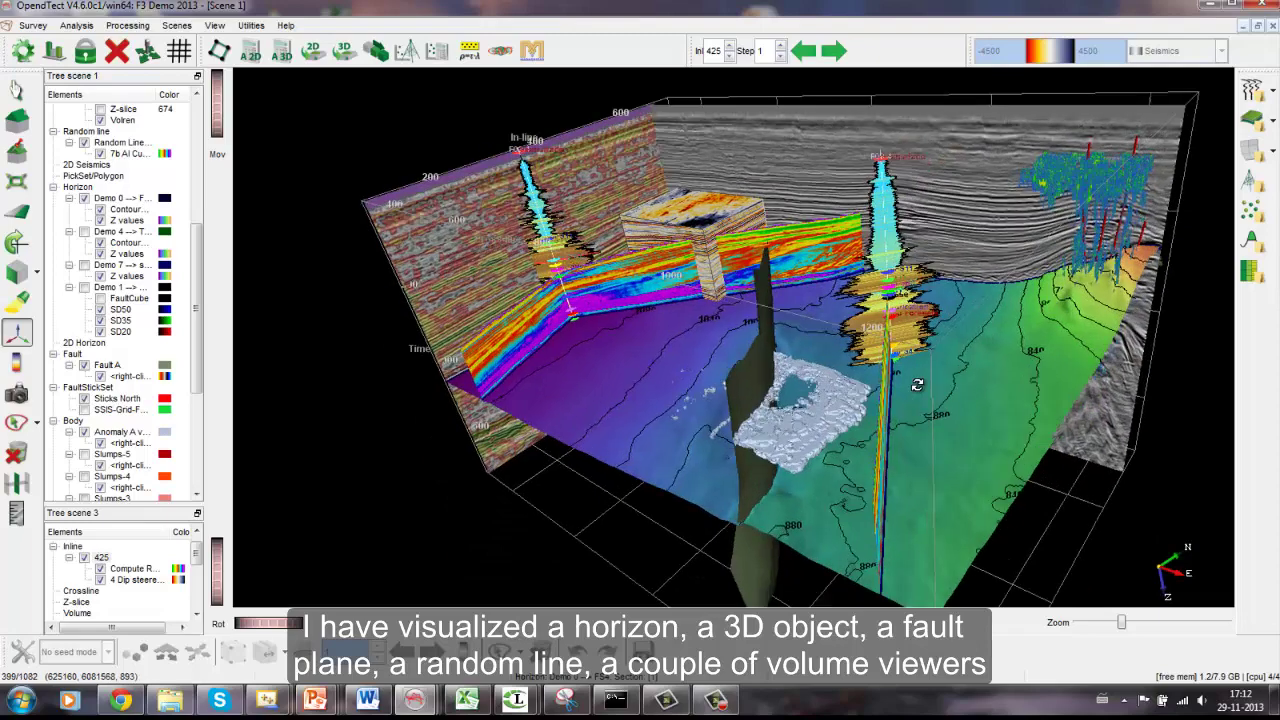
{"action": "scroll", "coordinate": [917, 384], "scroll_direction": "up", "scroll_amount": 4}
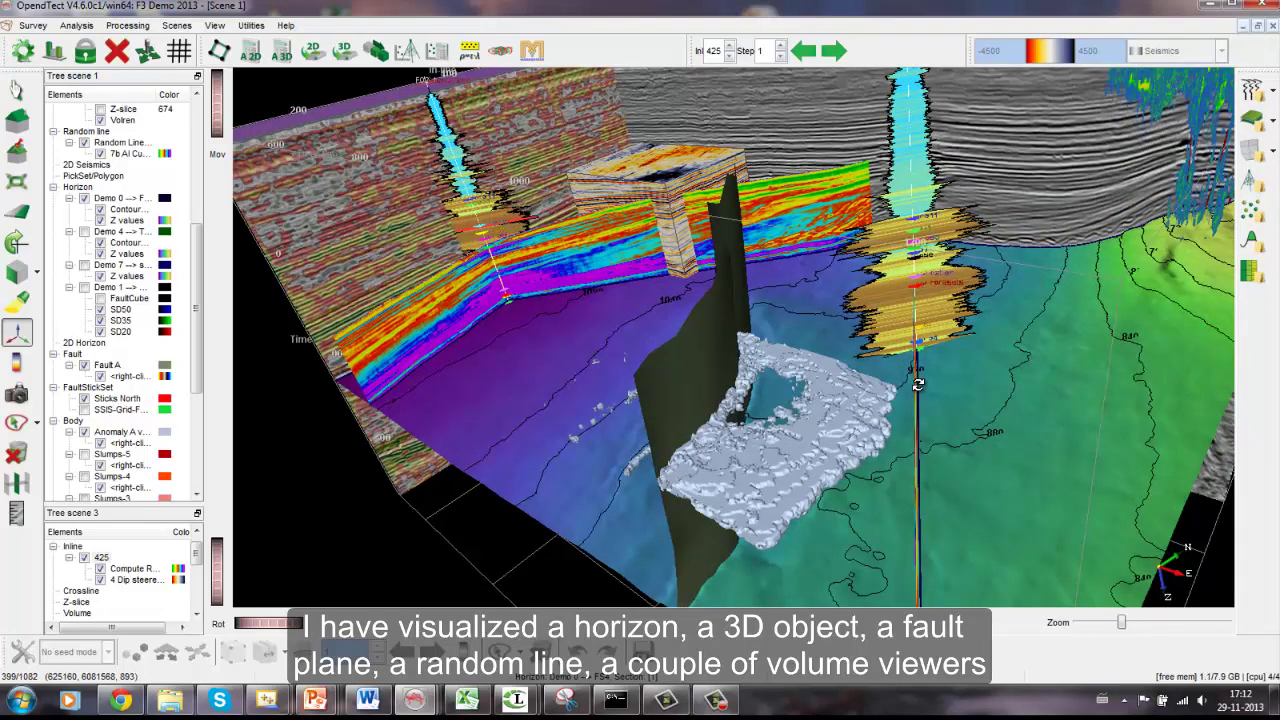
{"action": "scroll", "coordinate": [917, 384], "scroll_direction": "down", "scroll_amount": 5}
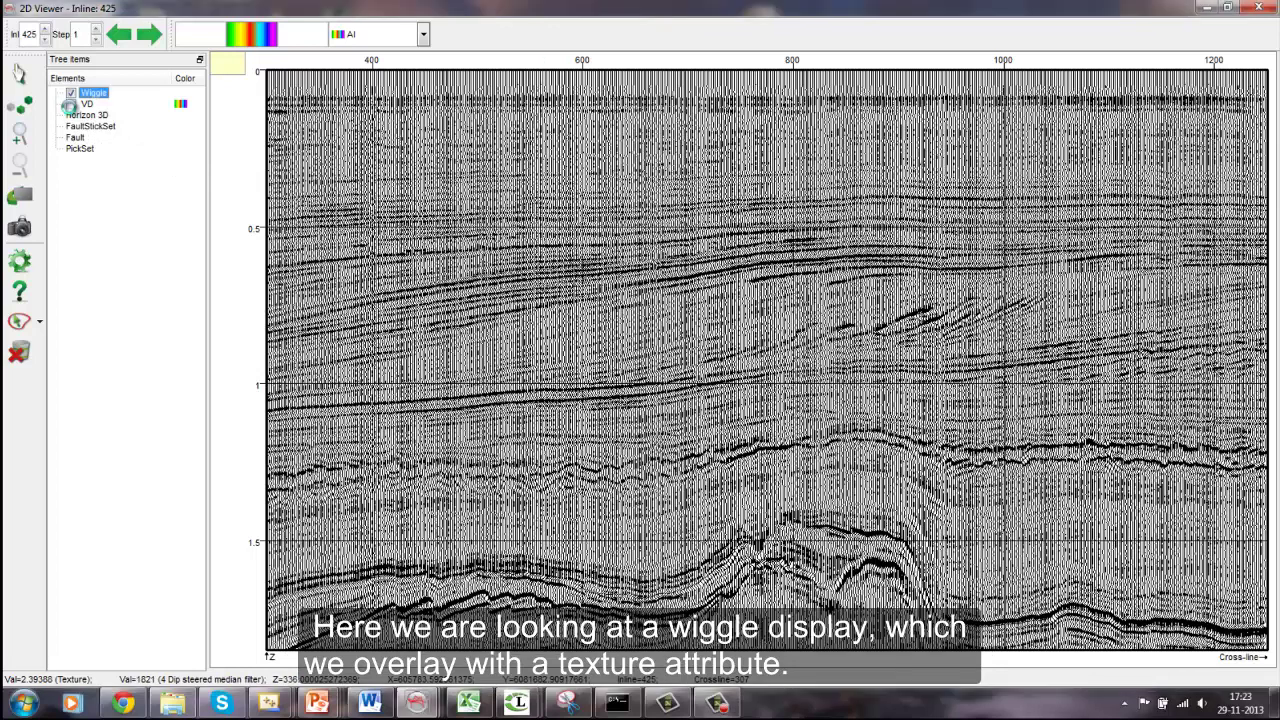
Step: Overlay the texture attribute as VD colour on the inline 425 wiggles, zoom in, and pan toward crosslines 800–900
{"action": "left_click", "coordinate": [71, 104]}
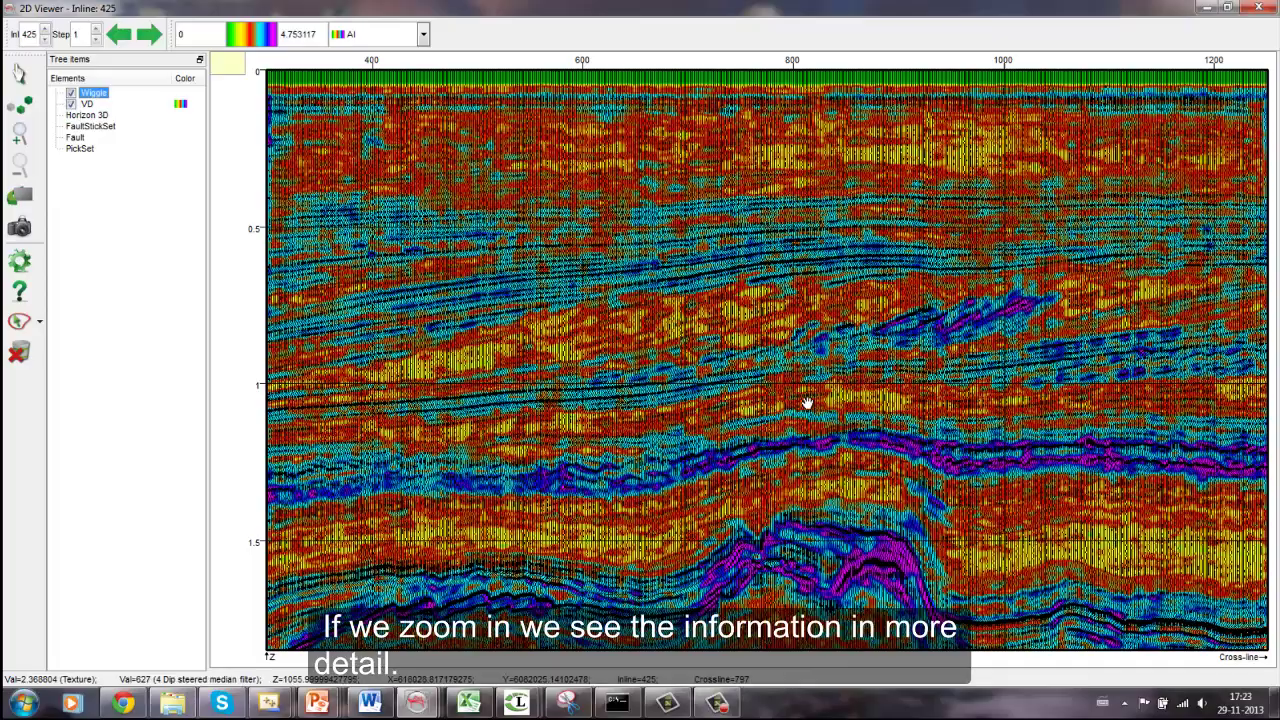
{"action": "scroll", "coordinate": [808, 403], "scroll_direction": "up", "scroll_amount": 5}
{"action": "left_click_drag", "start_coordinate": [386, 412], "coordinate": [1000, 377]}
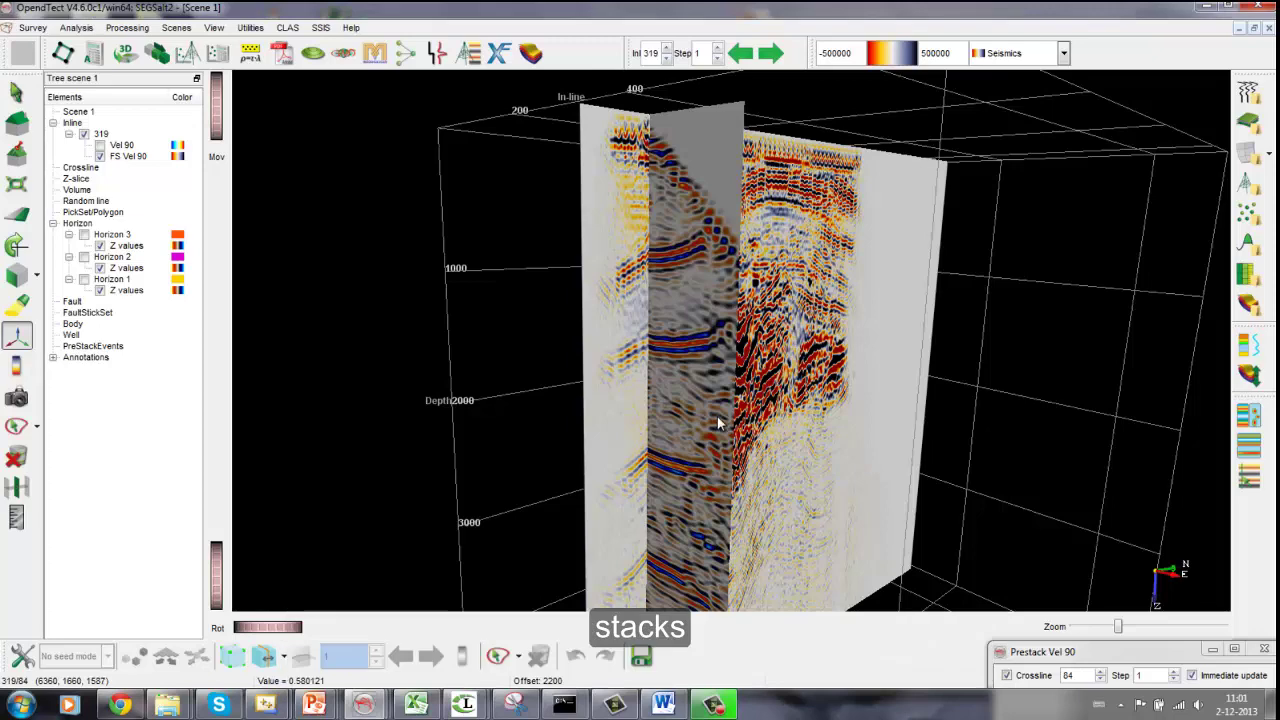
Step: Move the pre-stack gather to crossline 52 and bring the F3 Demo window forward
{"action": "left_click_drag", "start_coordinate": [717, 423], "coordinate": [679, 428]}
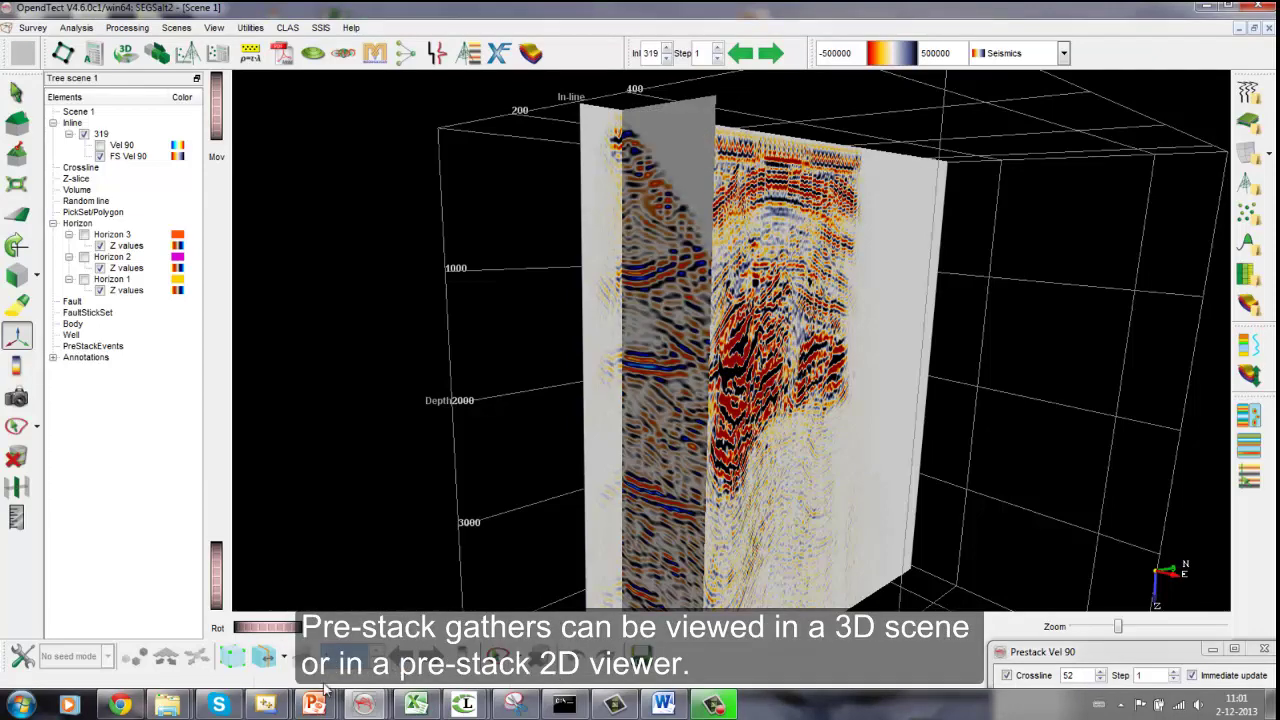
{"action": "left_click", "coordinate": [364, 705]}
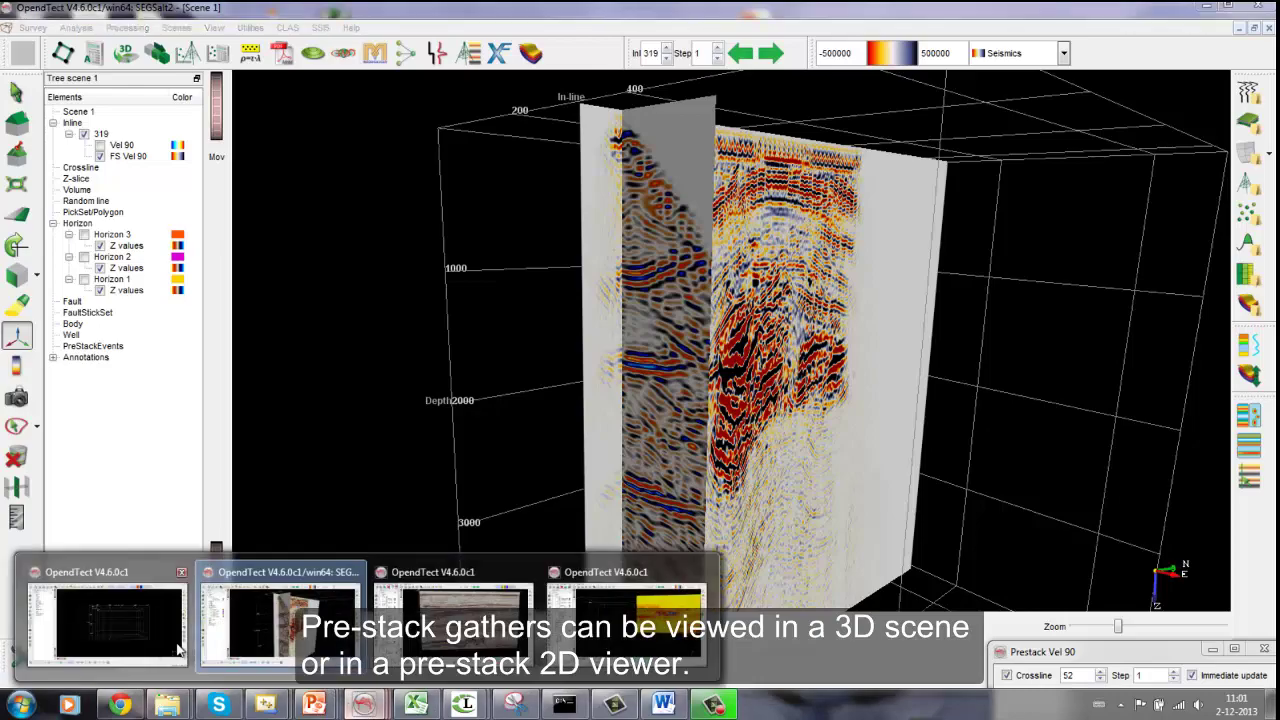
{"action": "left_click", "coordinate": [170, 637]}
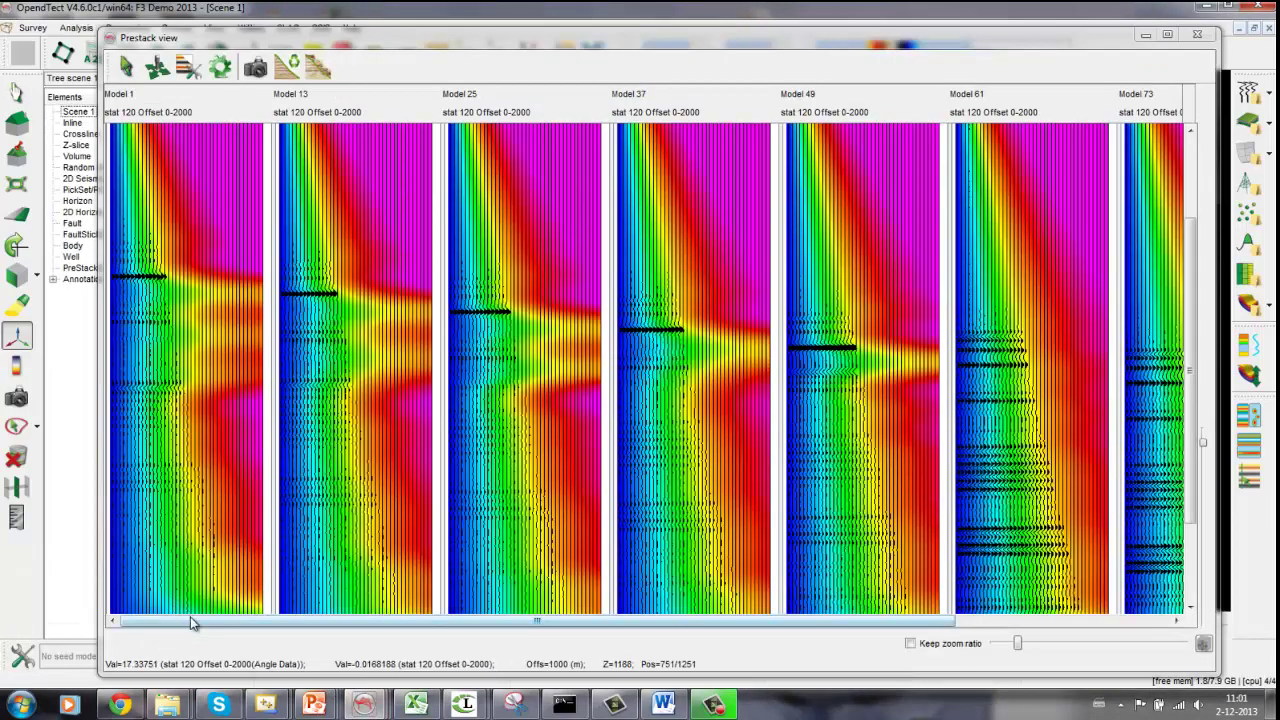
{"action": "left_click_drag", "start_coordinate": [190, 620], "coordinate": [288, 622]}
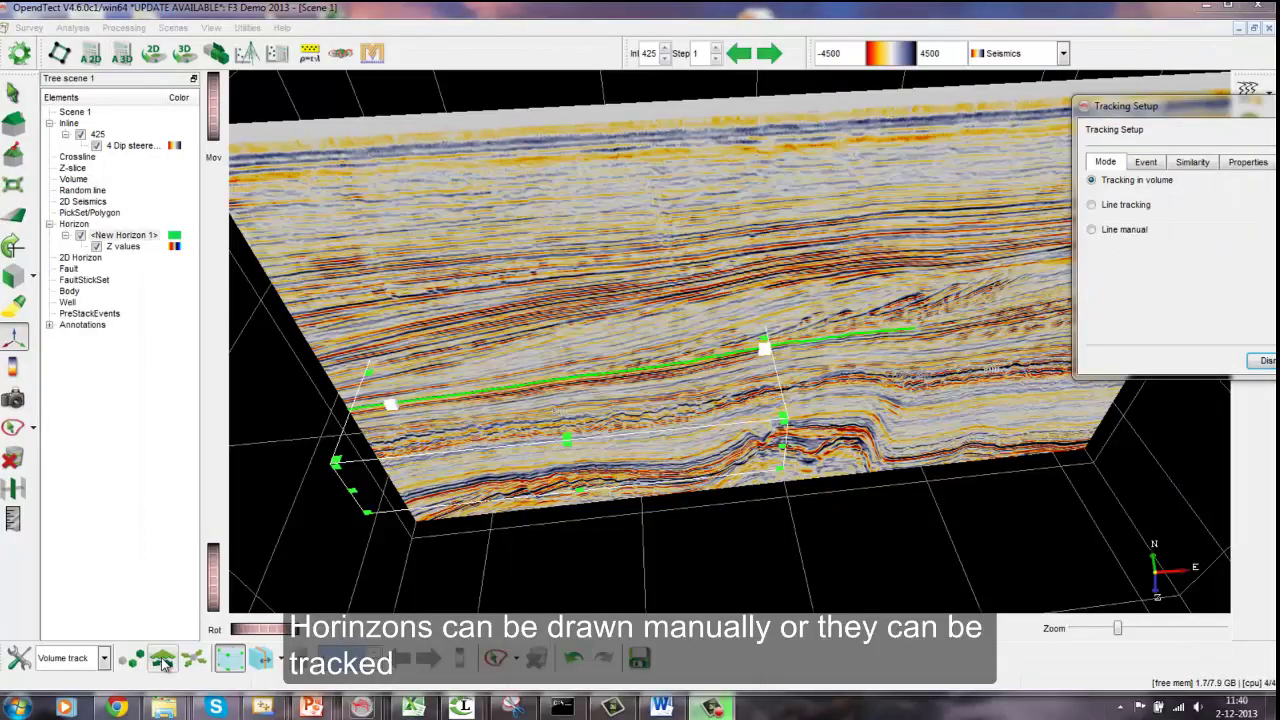
Step: Auto-track the new horizon through the volume from its seed points
{"action": "left_click", "coordinate": [163, 660]}
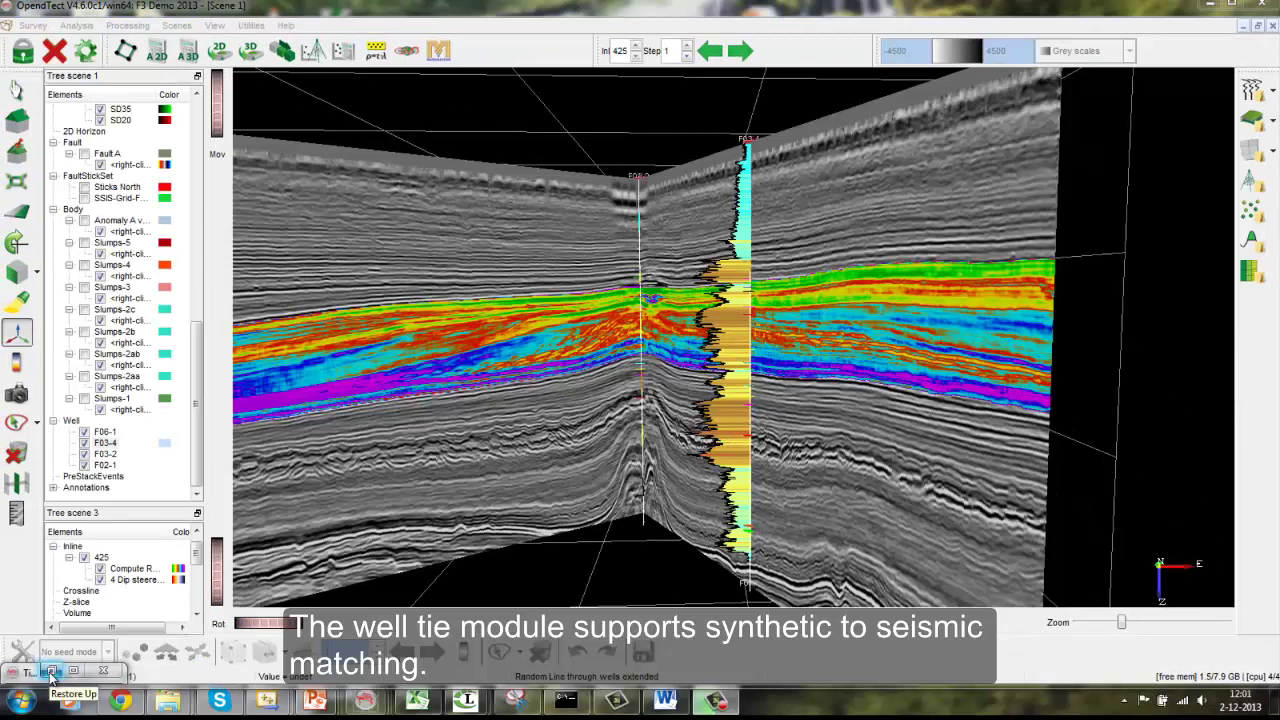
Step: Restore the Tie Well To Seismics window for F03-4 and display its additional information
{"action": "left_click", "coordinate": [52, 672]}
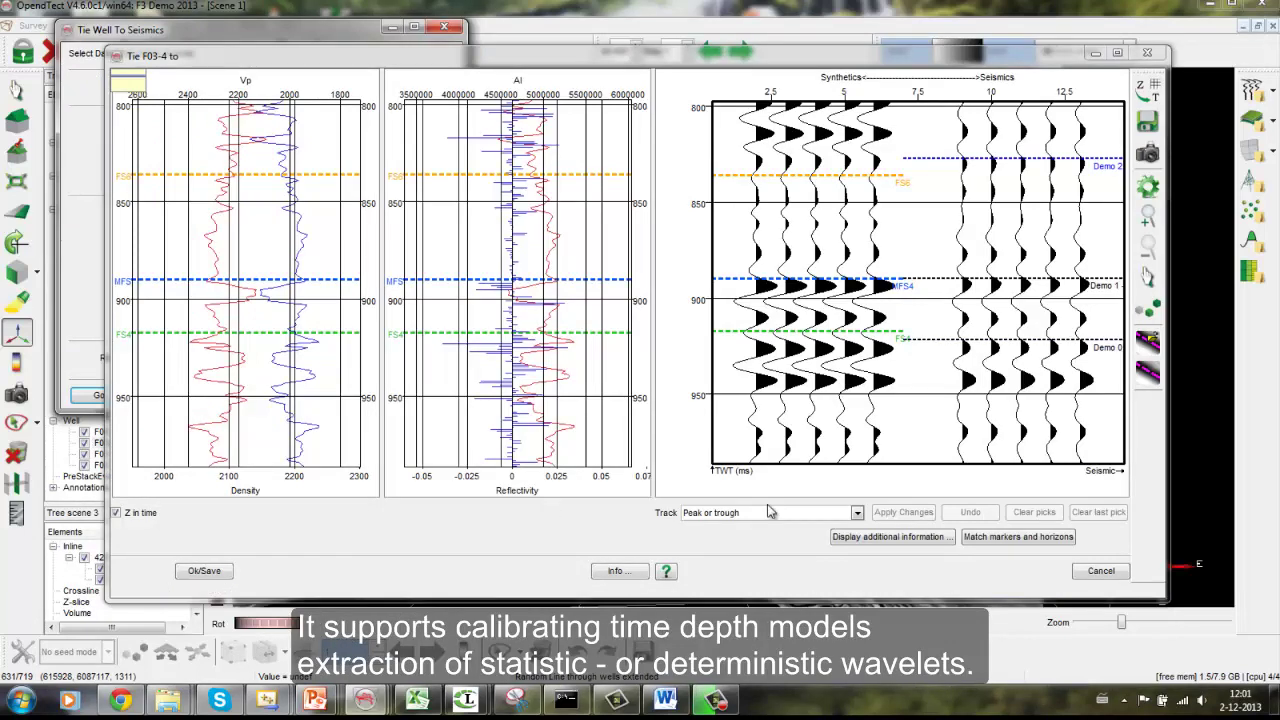
{"action": "left_click", "coordinate": [897, 540]}
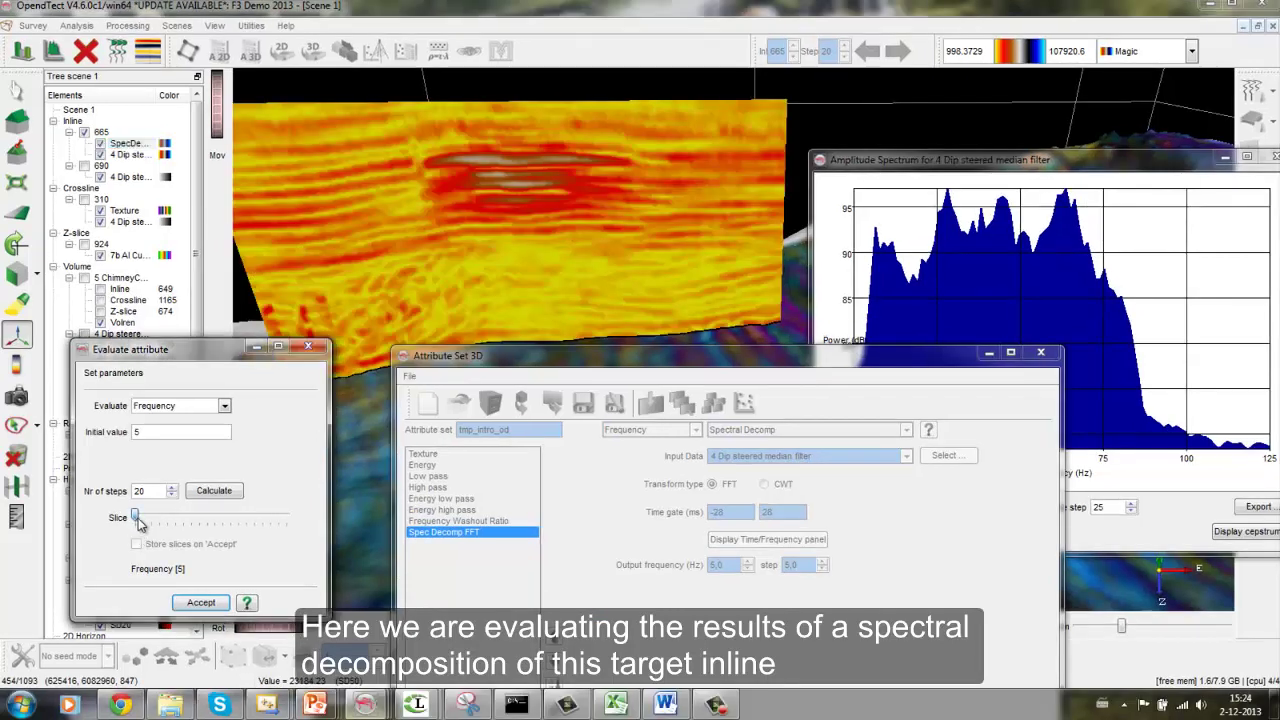
Step: Step the evaluated frequency from 5 to 10 Hz, accept it, and cancel the Attribute Set 3D editor
{"action": "left_click_drag", "start_coordinate": [138, 521], "coordinate": [106, 511]}
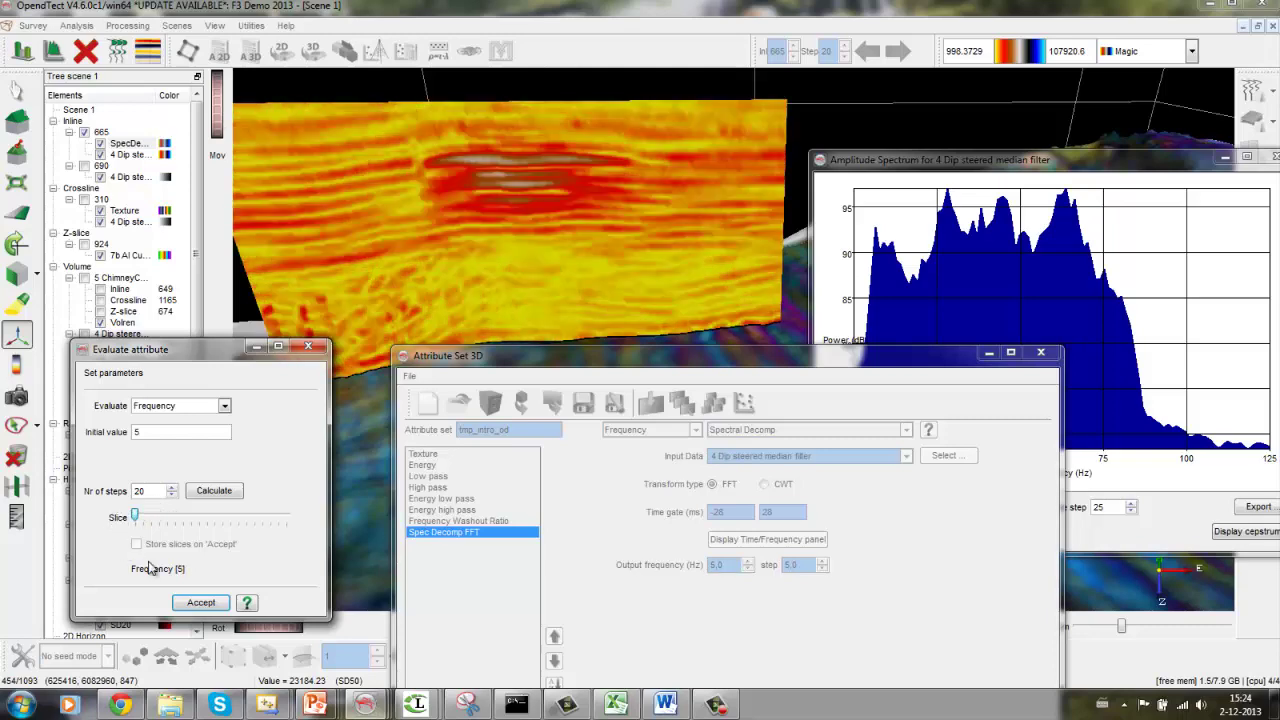
{"action": "left_click", "coordinate": [219, 604]}
{"action": "left_click_drag", "start_coordinate": [698, 365], "coordinate": [613, 120]}
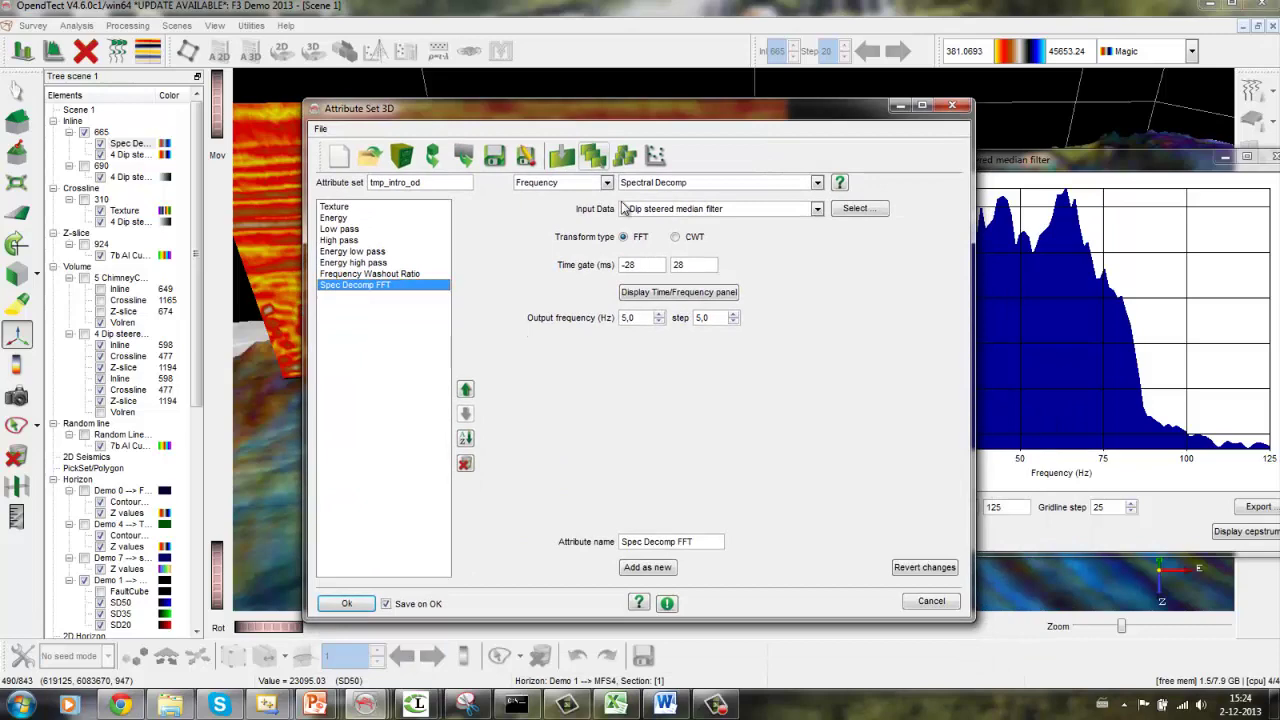
{"action": "left_click", "coordinate": [927, 601]}
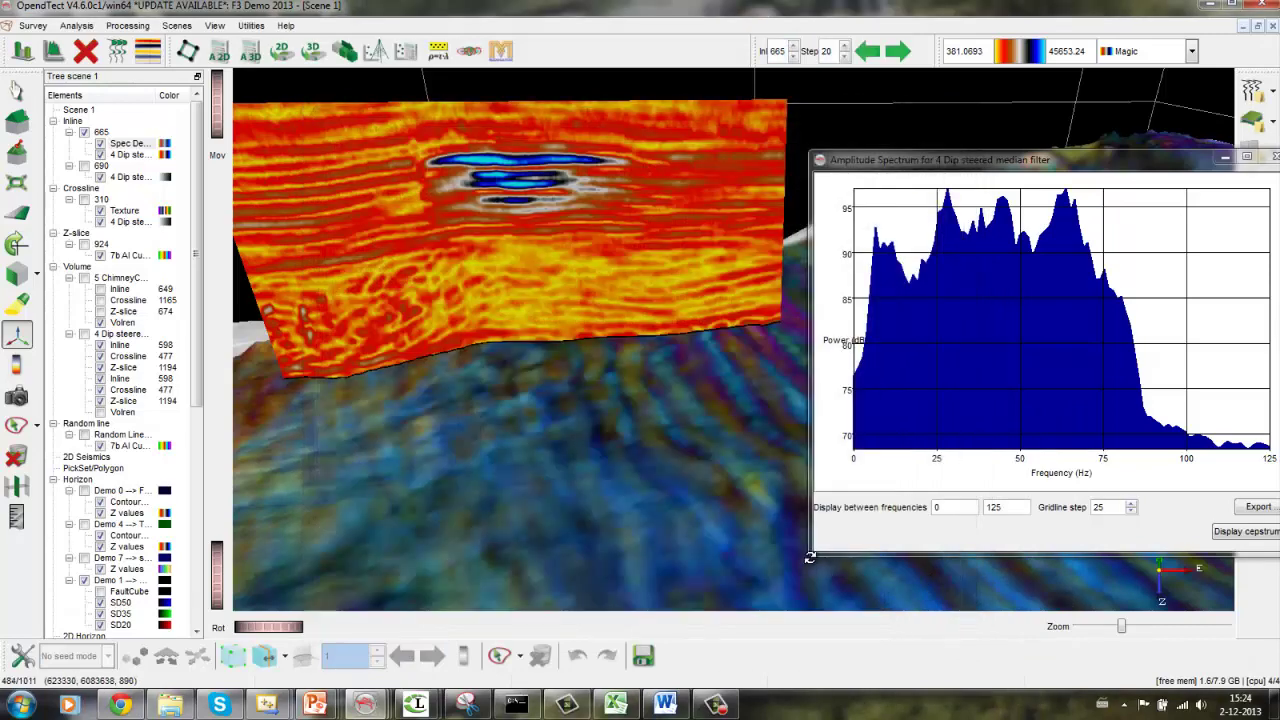
Step: Close the Amplitude Spectrum window and rotate the scene to view the horizon's spectral blend
{"action": "left_click_drag", "start_coordinate": [1127, 161], "coordinate": [931, 161]}
{"action": "left_click", "coordinate": [1080, 160]}
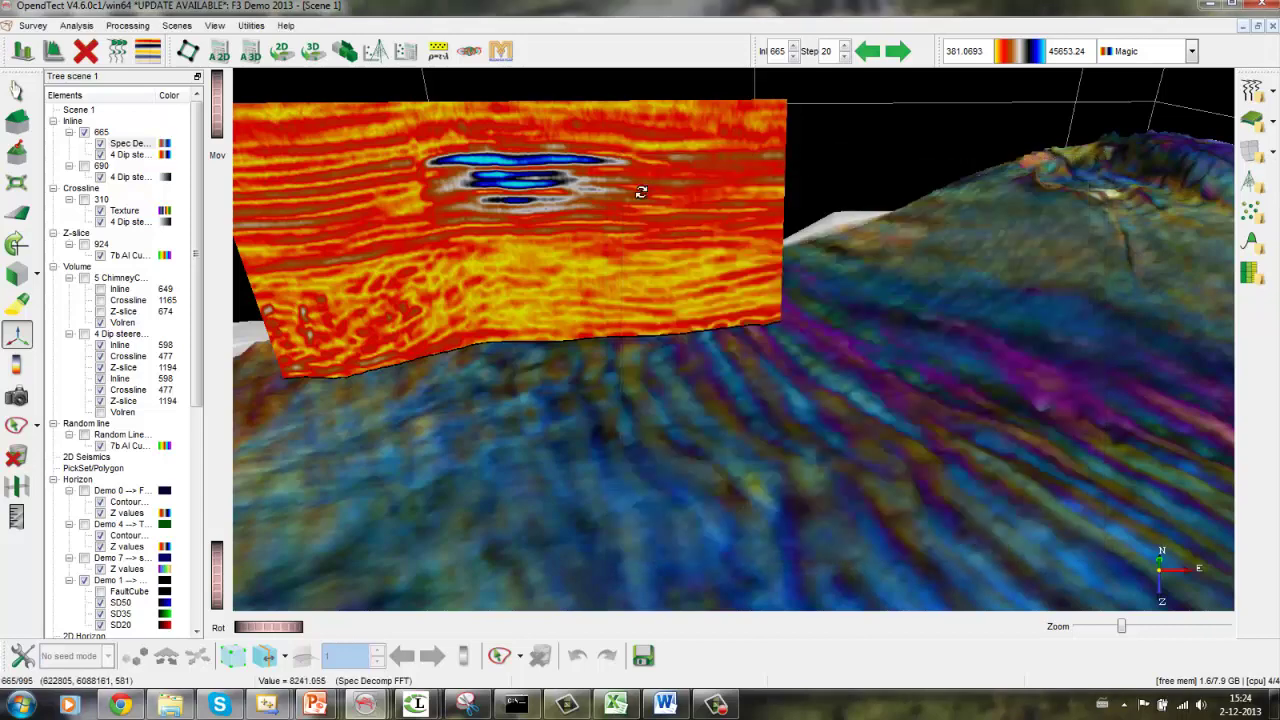
{"action": "left_click_drag", "start_coordinate": [640, 420], "coordinate": [704, 375]}
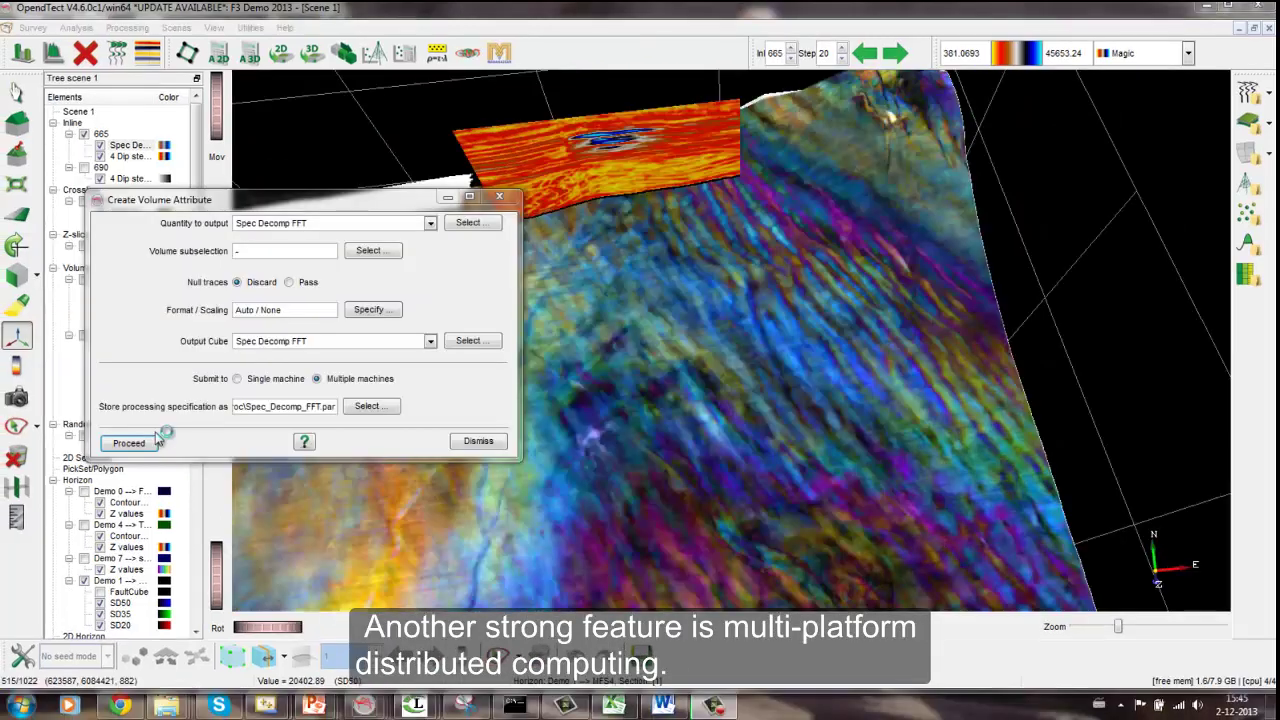
{"action": "left_click", "coordinate": [150, 443]}
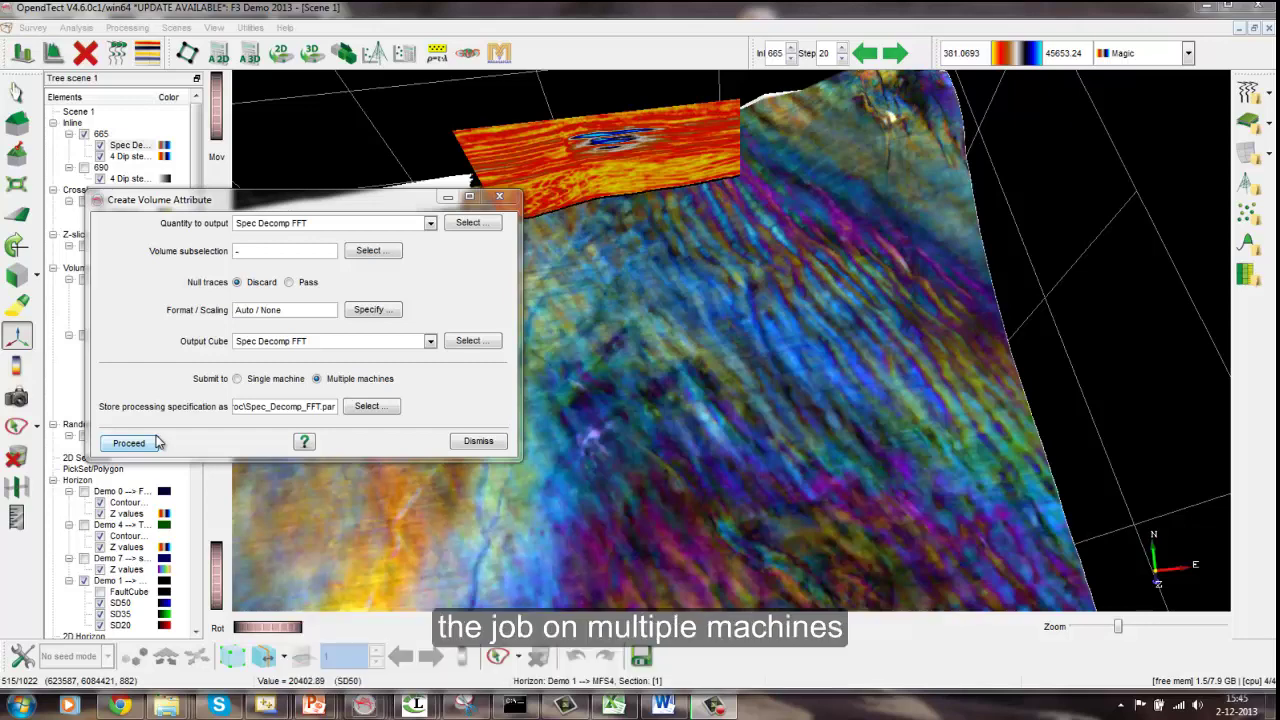
Step: Proceed with the Spec Decomp FFT volume output, choosing Output all frequency components
{"action": "left_click", "coordinate": [157, 443]}
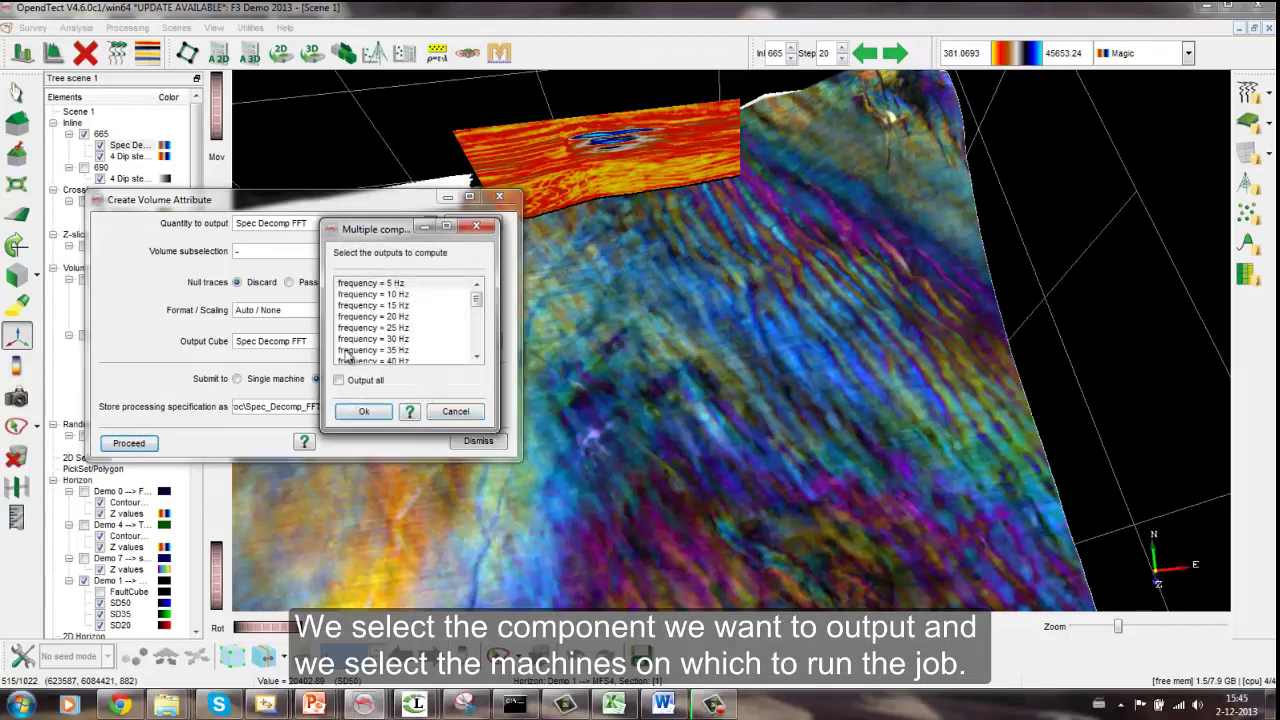
{"action": "left_click", "coordinate": [340, 381]}
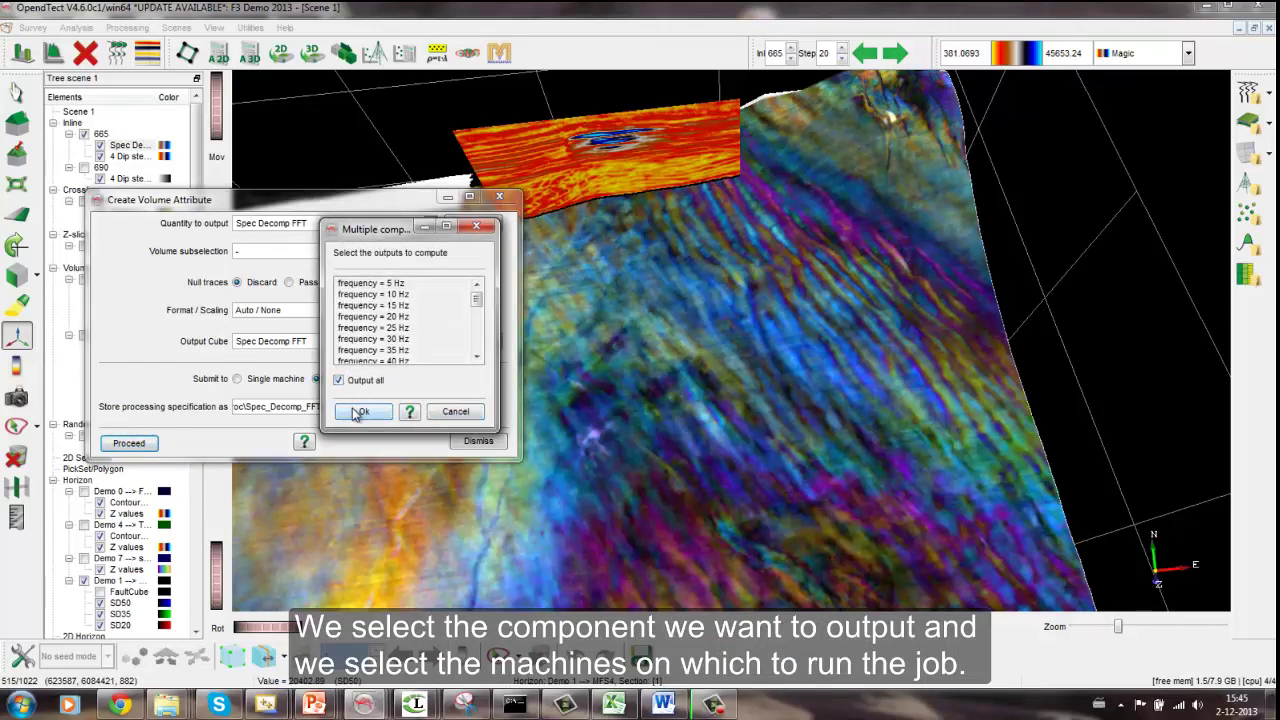
{"action": "left_click", "coordinate": [364, 411]}
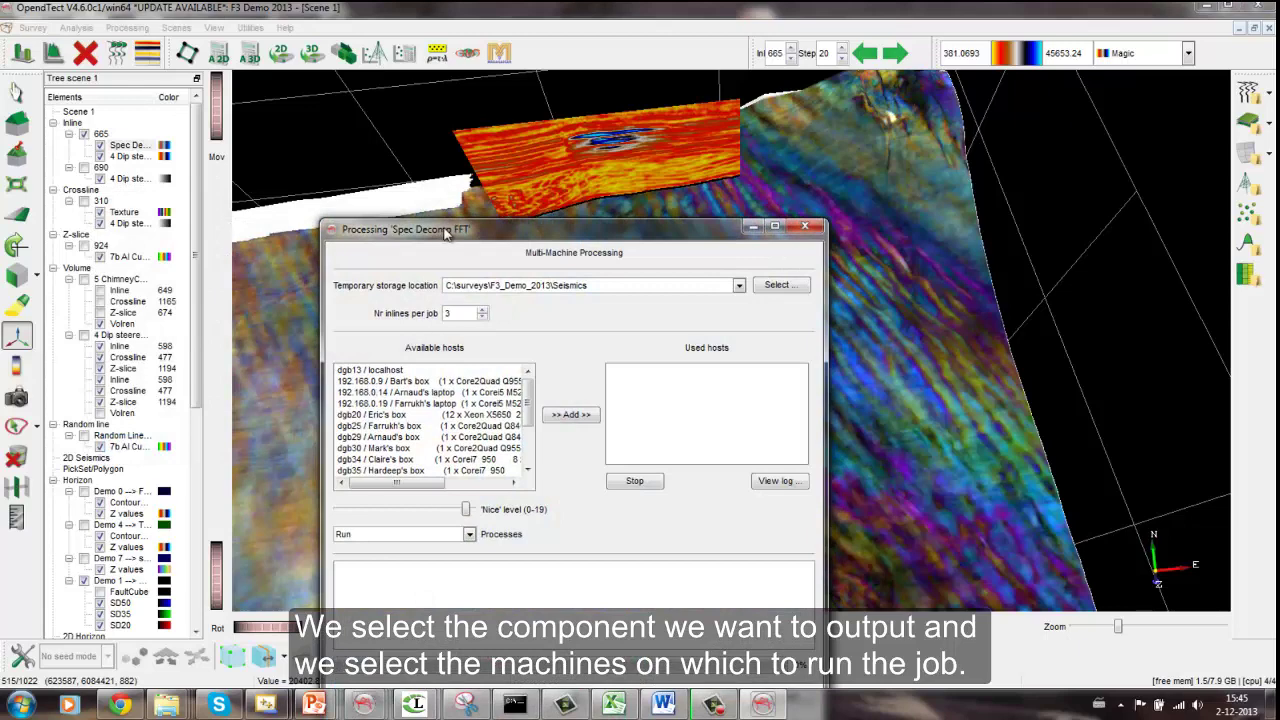
Step: Select localhost and many other available hosts, and schedule processing only outside office hours
{"action": "left_click", "coordinate": [374, 241]}
{"action": "left_click_drag", "start_coordinate": [376, 248], "coordinate": [371, 354]}
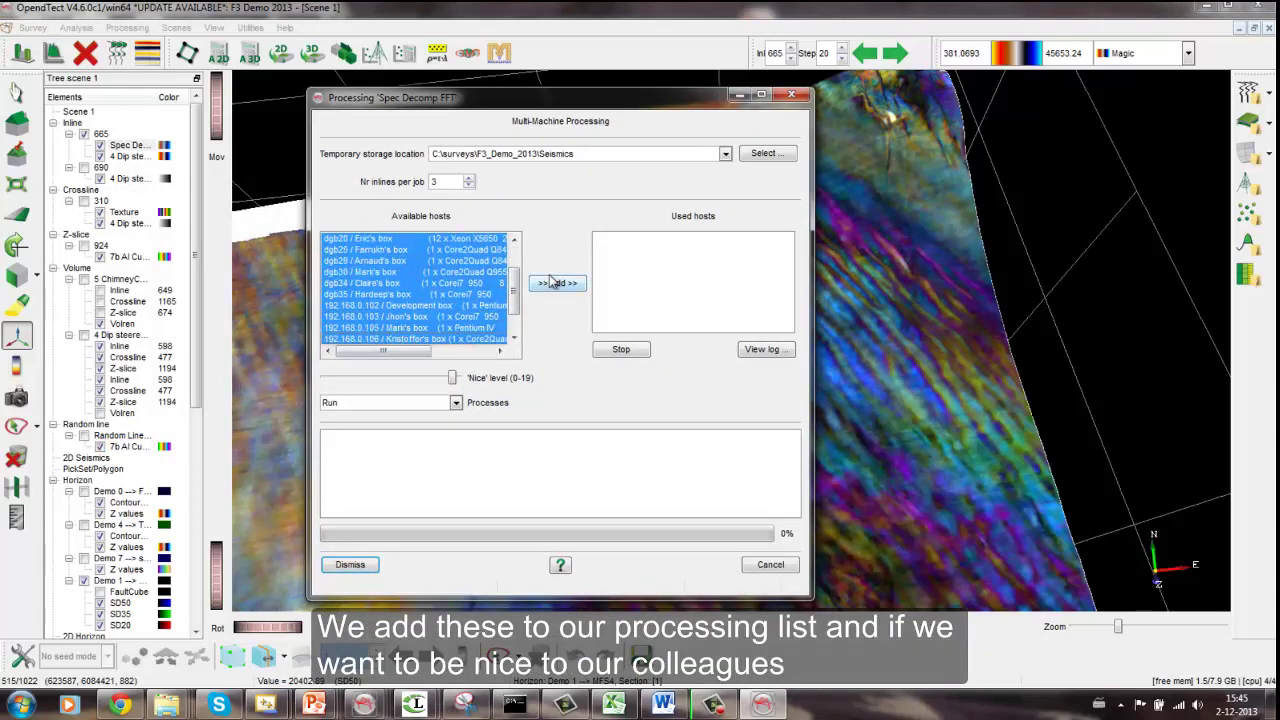
{"action": "left_click", "coordinate": [457, 404]}
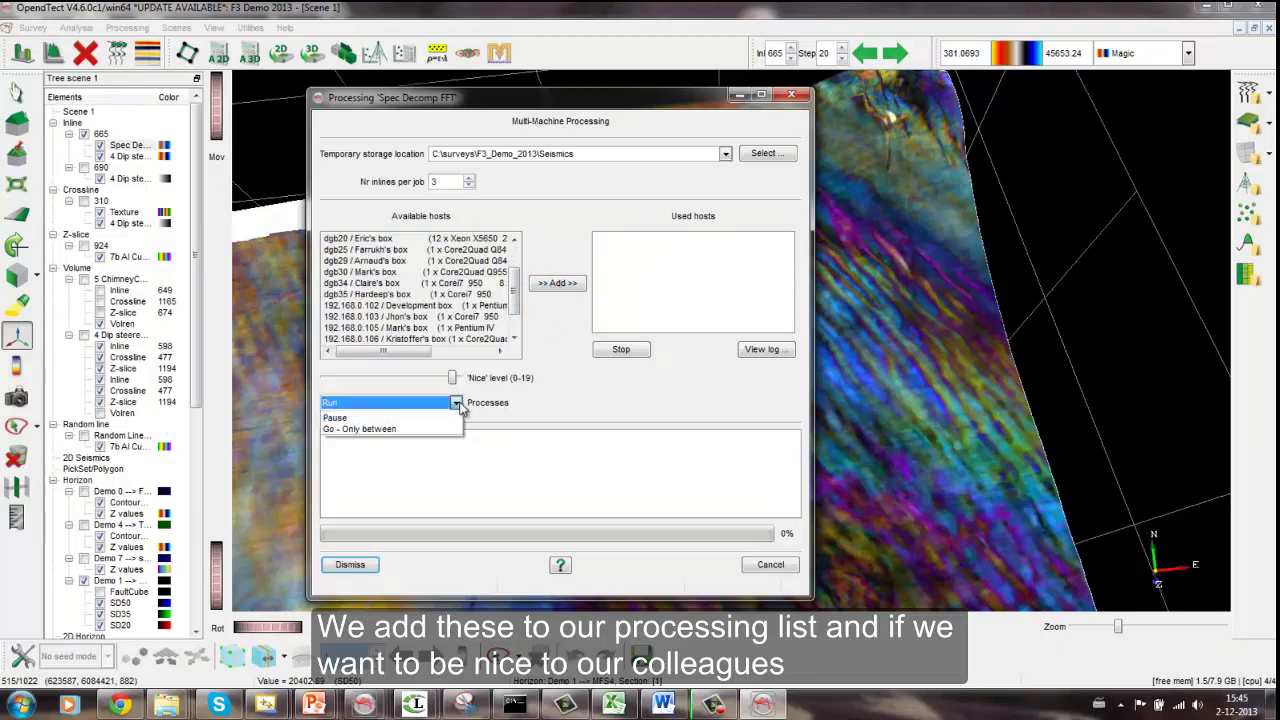
{"action": "left_click", "coordinate": [401, 440]}
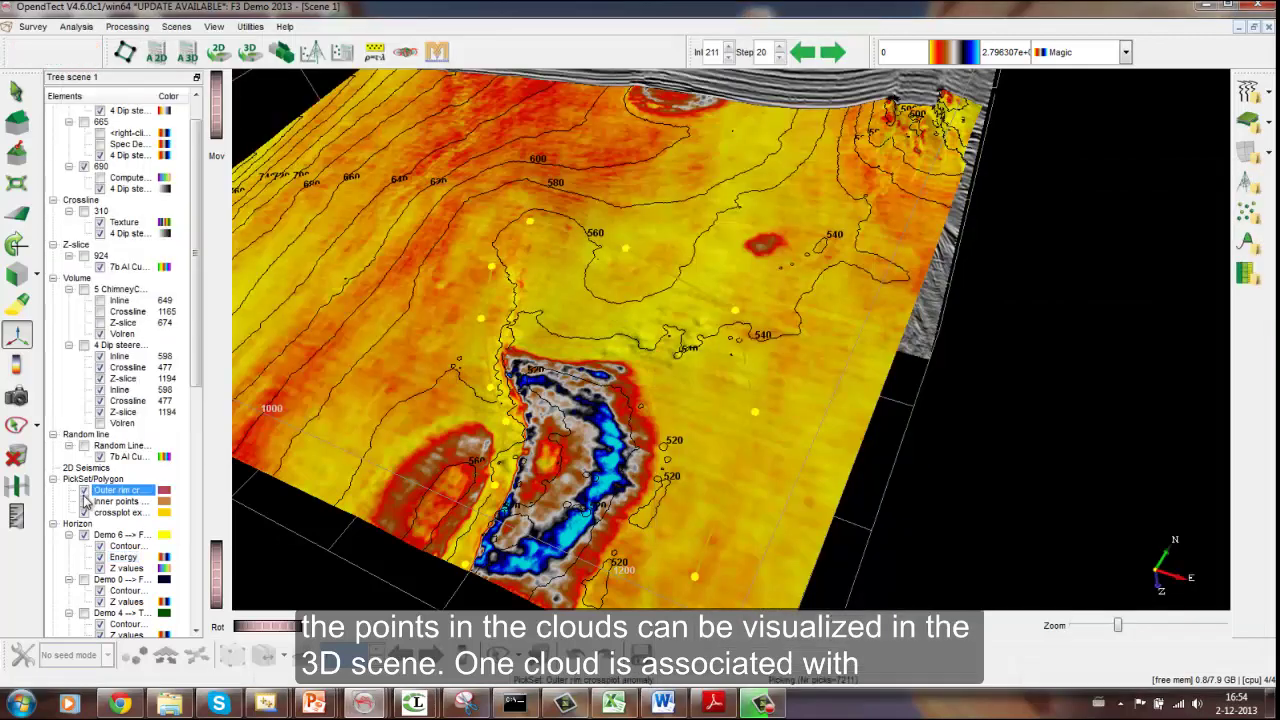
Step: Show the Outer rim and Inner points pick sets over the Demo 6 horizon anomaly
{"action": "left_click", "coordinate": [84, 491]}
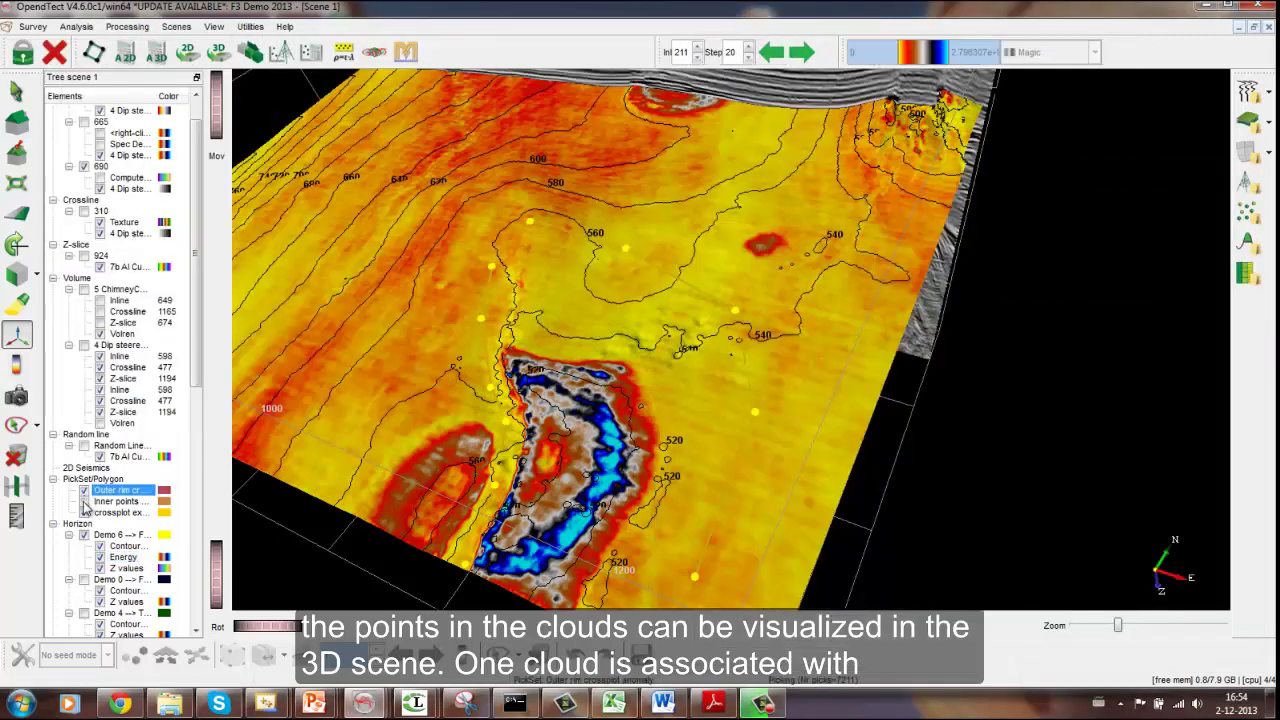
{"action": "left_click", "coordinate": [84, 501]}
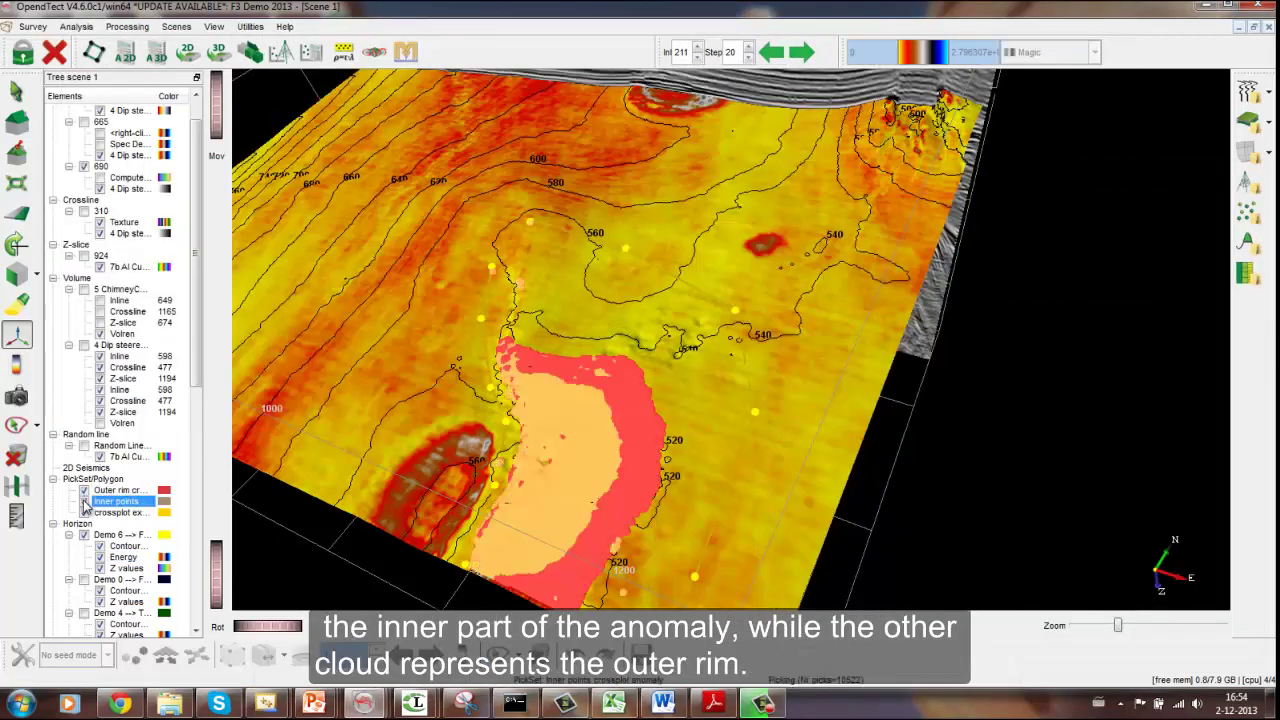